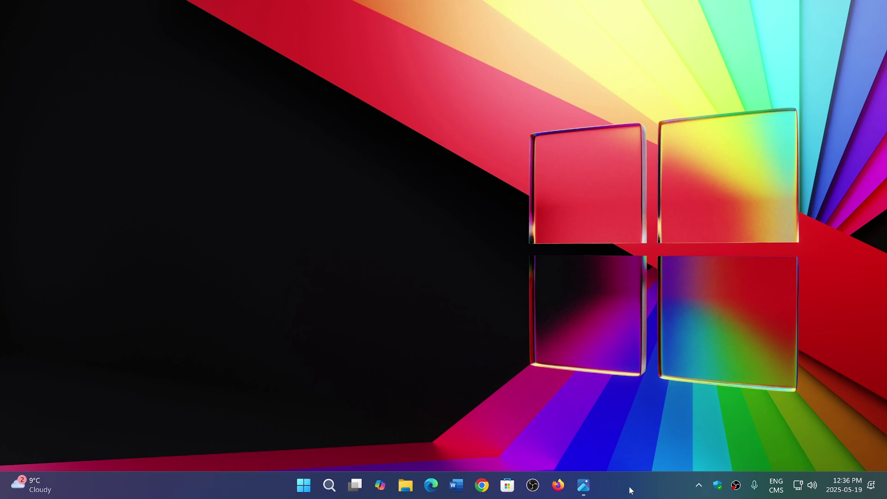
Bring up Build 2025.jpg with the Azure AI Foundry keynote slide in Photos
left_click(584, 485)
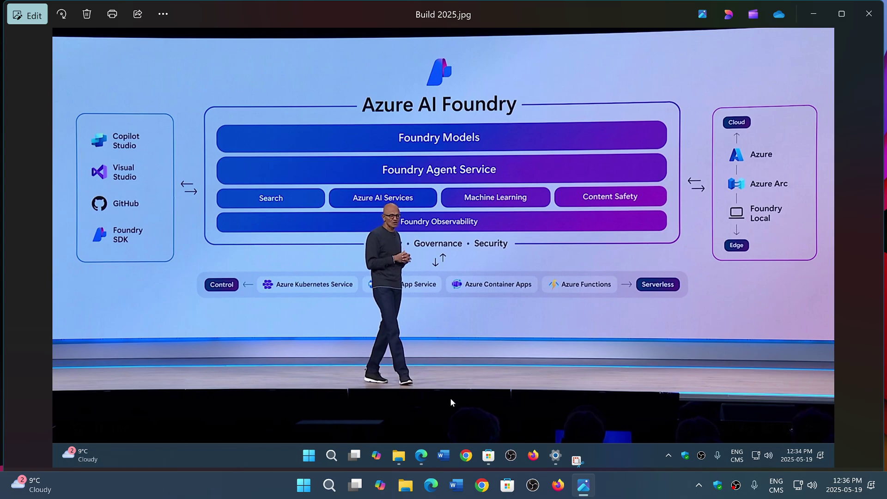
left_click(381, 485)
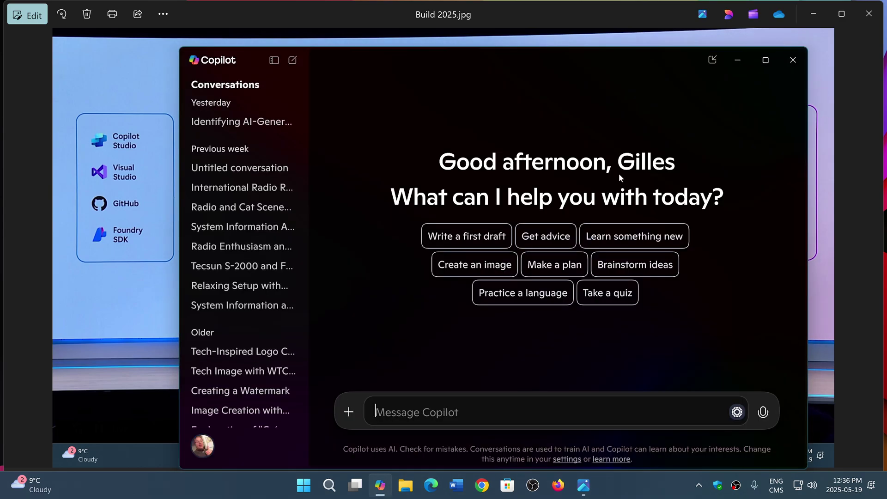
left_click(762, 61)
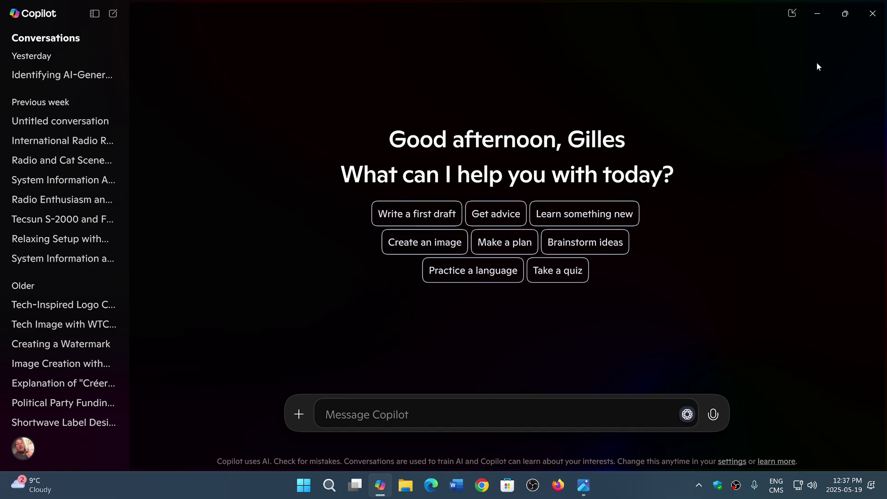
Close the Copilot app, launch Word and create blank Document1
left_click(872, 13)
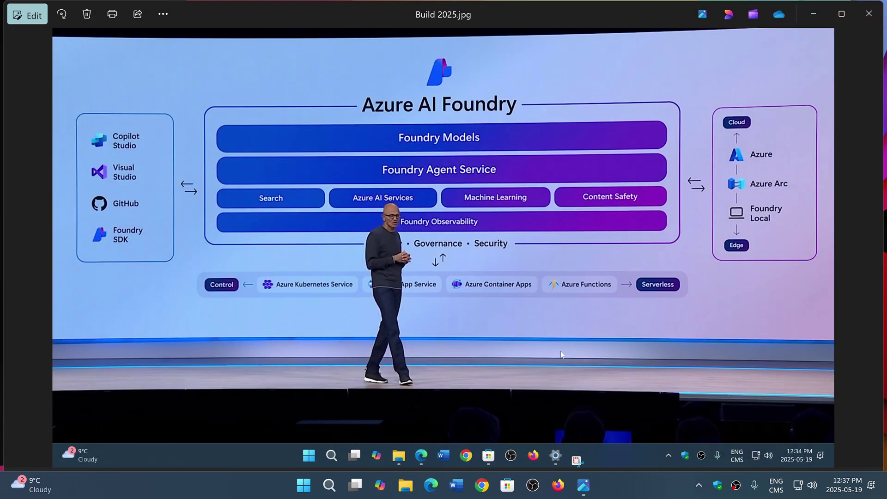
left_click(458, 485)
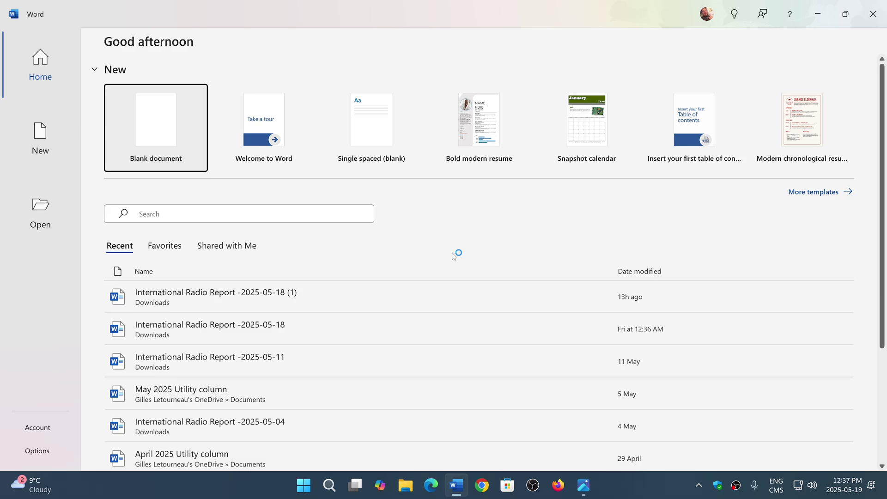
left_click(156, 127)
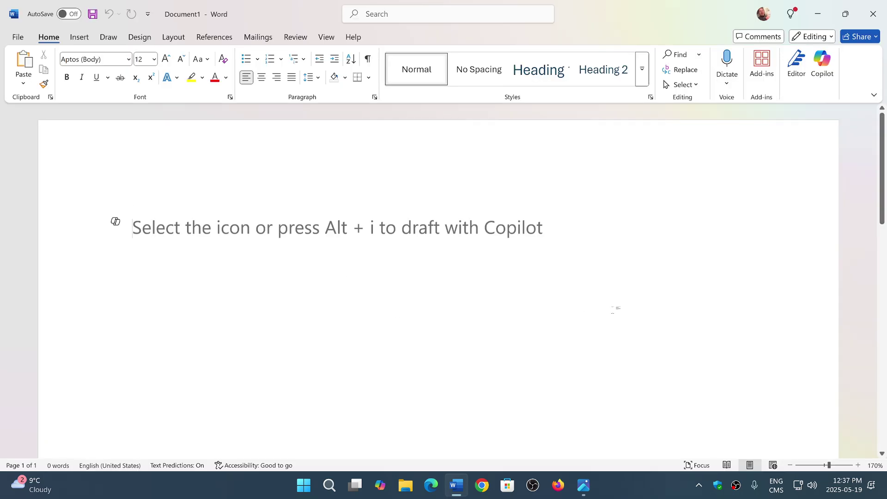
left_click(822, 66)
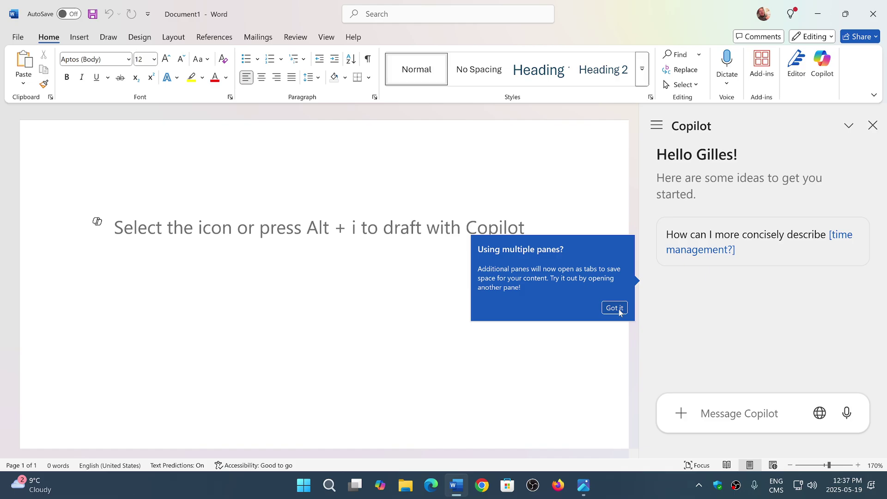
left_click(617, 308)
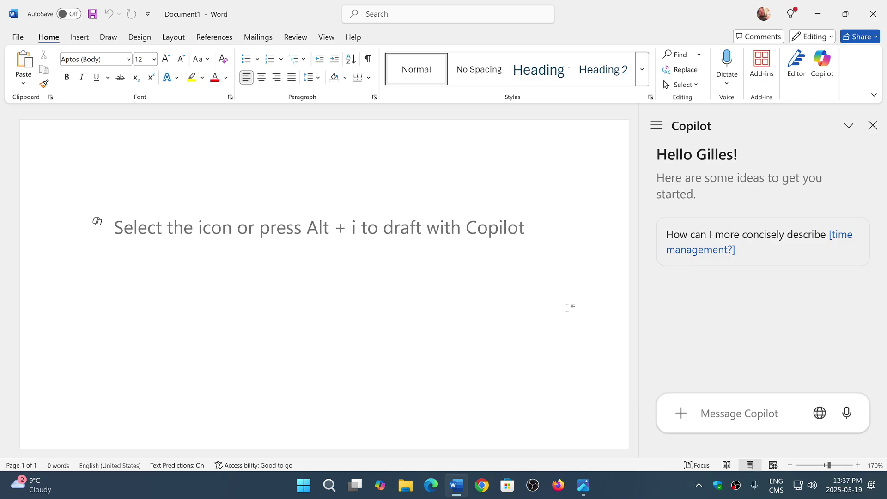
left_click(873, 126)
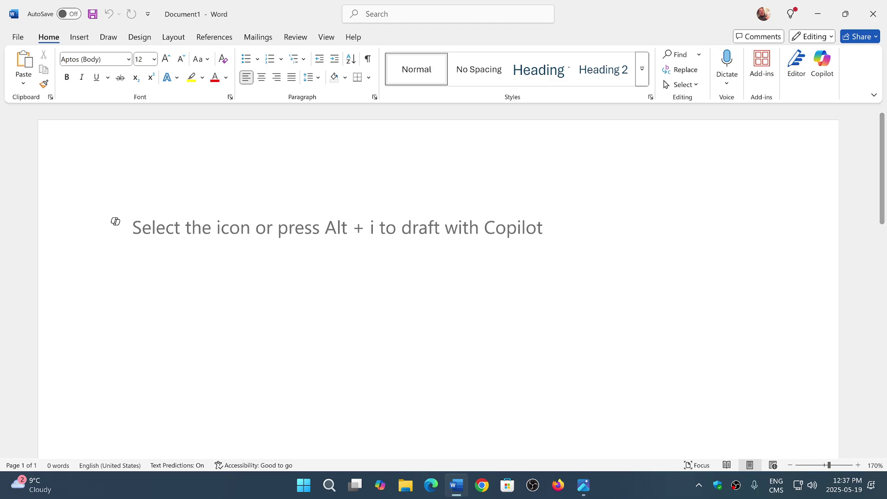
Close Word and then the Build 2025.jpg Photos window
left_click(873, 14)
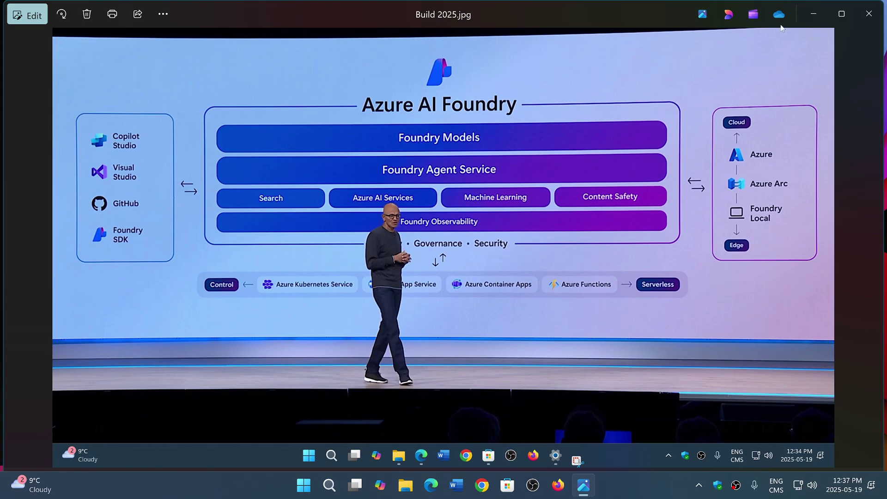
left_click(873, 14)
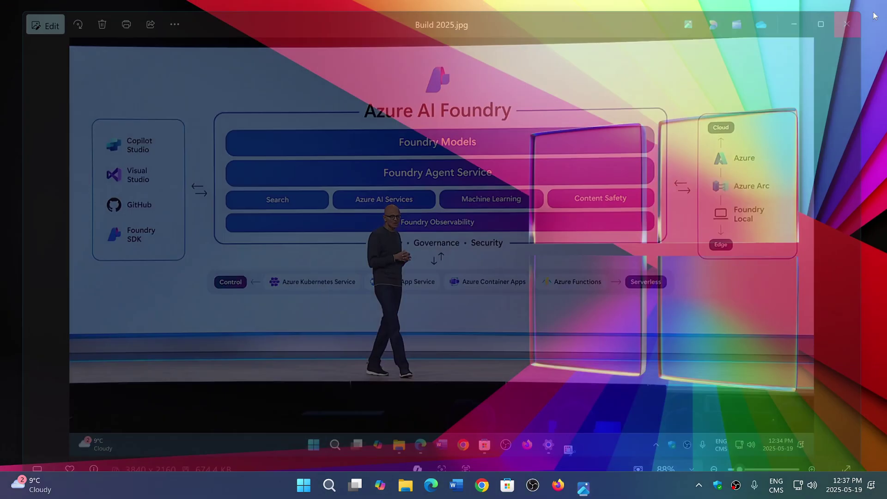